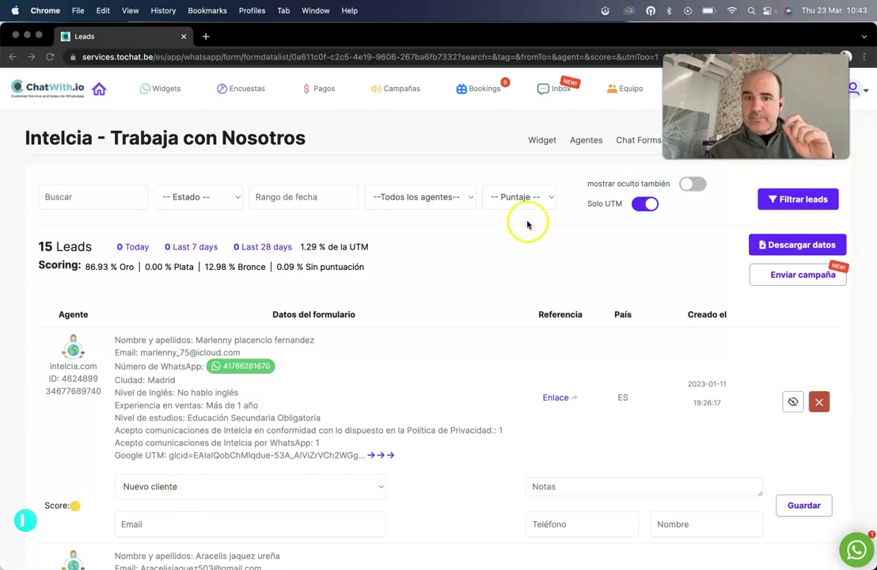
Step: Clear Solo UTM, reopen the Intelcia - Trabaja con Nosotros Leads tab, and switch Solo UTM back on
{"action": "left_click", "coordinate": [645, 204]}
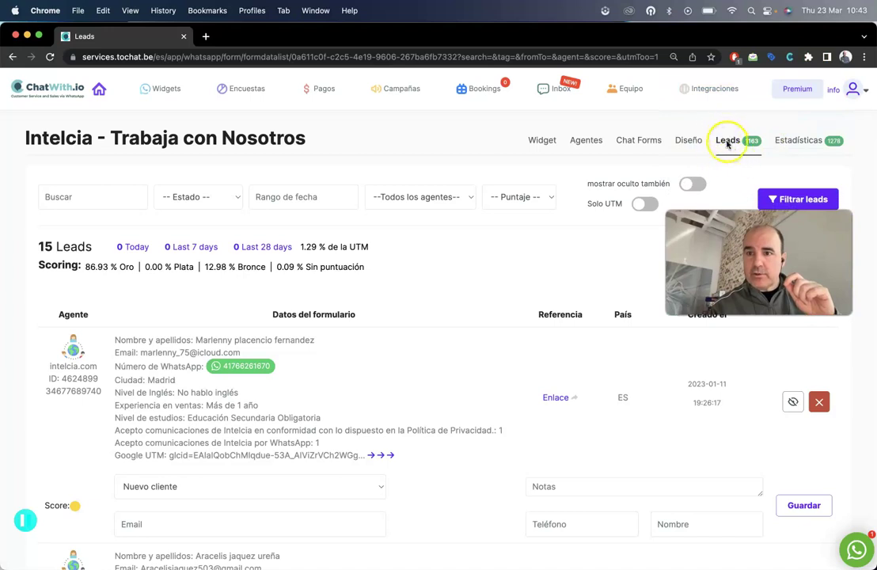
{"action": "mouse_move", "coordinate": [166, 90]}
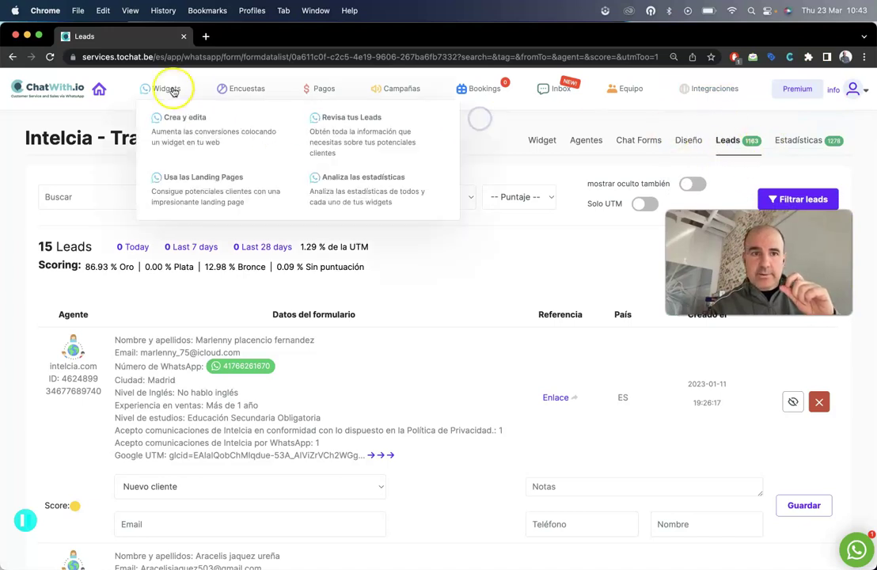
{"action": "left_click", "coordinate": [179, 125]}
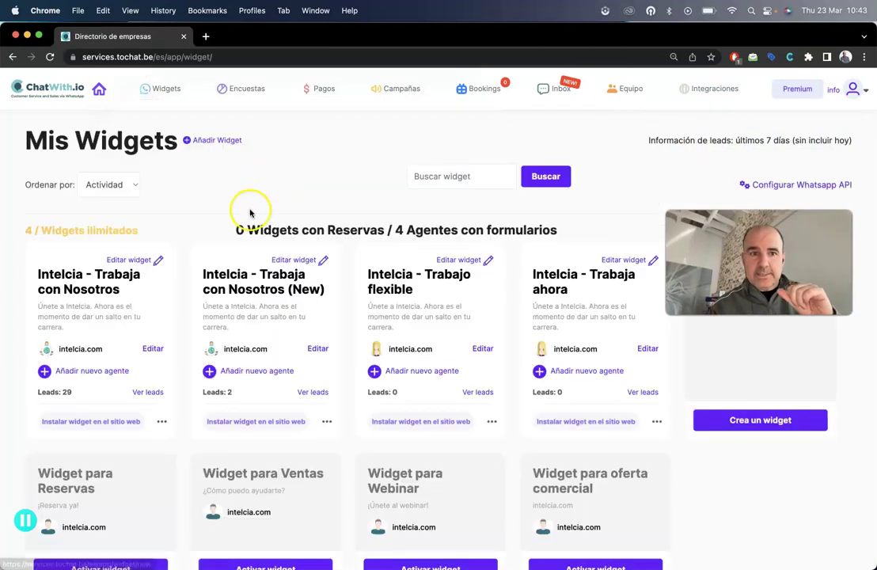
{"action": "left_click", "coordinate": [80, 274]}
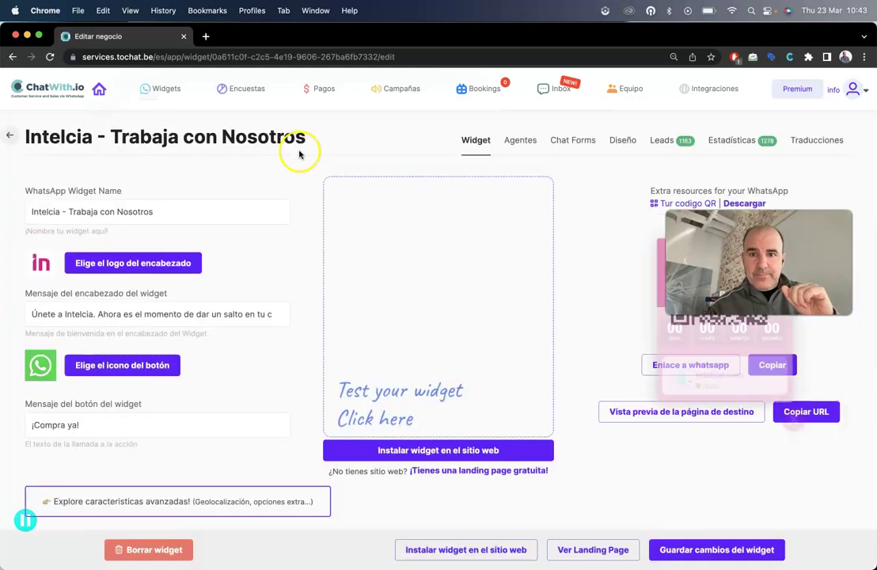
{"action": "left_click", "coordinate": [658, 143]}
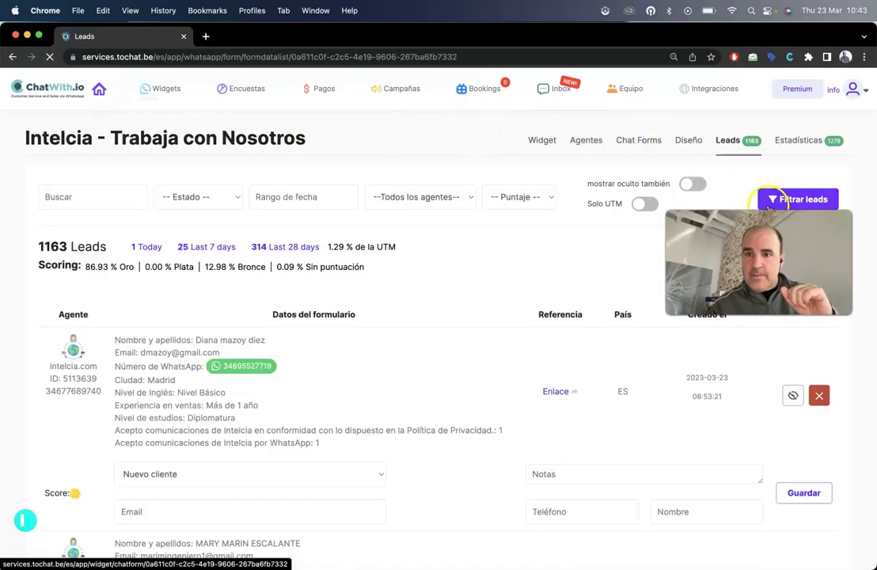
{"action": "left_click", "coordinate": [644, 204]}
Step: Apply the filter and review the 15 UTM leads, each carrying a Google gclid value
{"action": "left_click", "coordinate": [788, 200]}
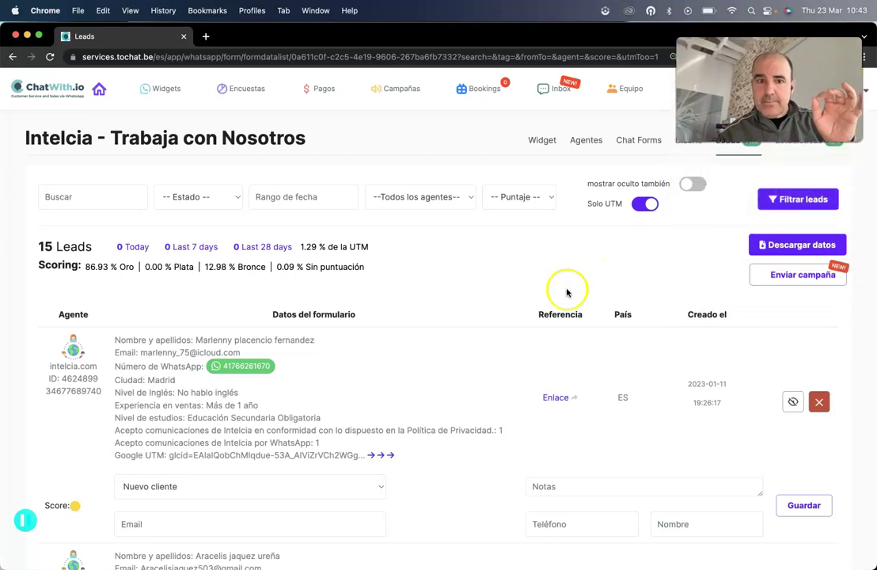
{"action": "scroll", "coordinate": [428, 387], "scroll_direction": "down", "scroll_amount": 2}
{"action": "scroll", "coordinate": [428, 388], "scroll_direction": "down", "scroll_amount": 5}
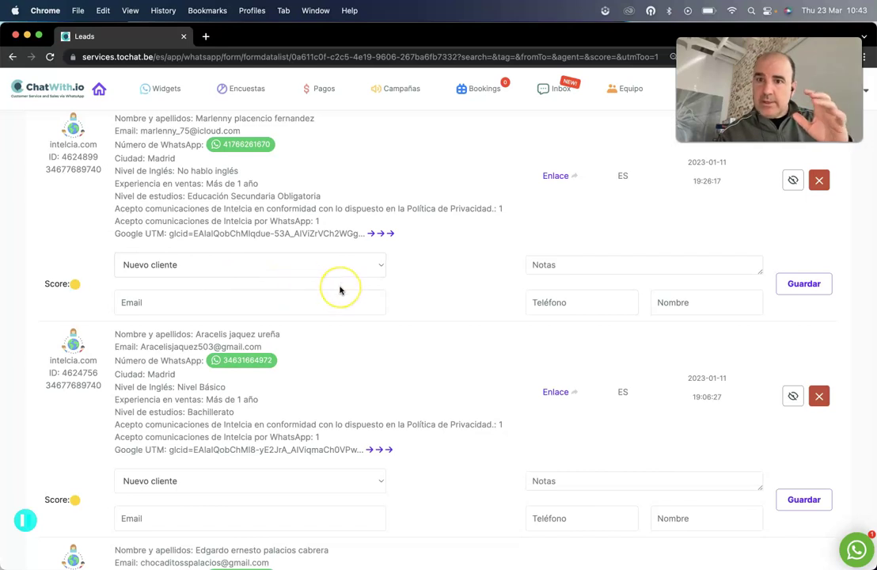
{"action": "scroll", "coordinate": [332, 286], "scroll_direction": "down", "scroll_amount": 5}
{"action": "scroll", "coordinate": [341, 291], "scroll_direction": "up", "scroll_amount": 6}
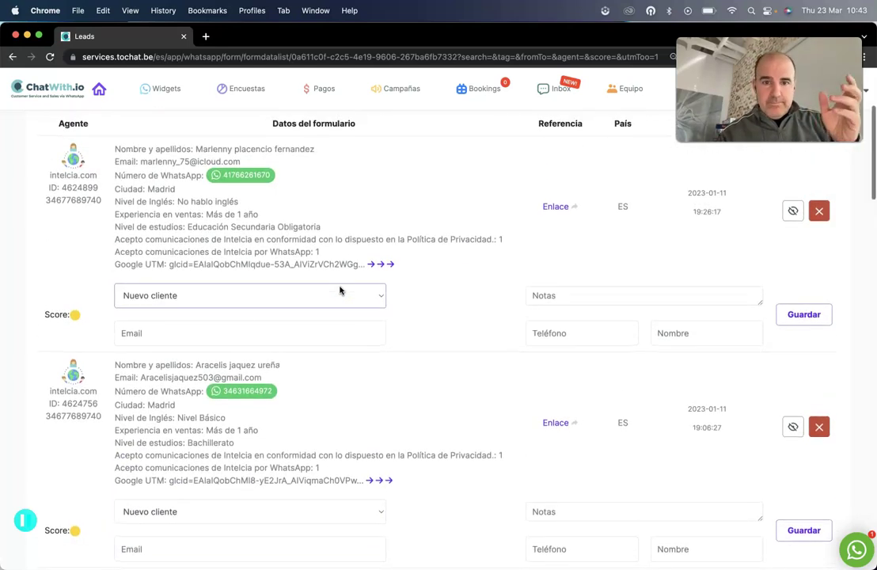
{"action": "scroll", "coordinate": [340, 290], "scroll_direction": "up", "scroll_amount": 5}
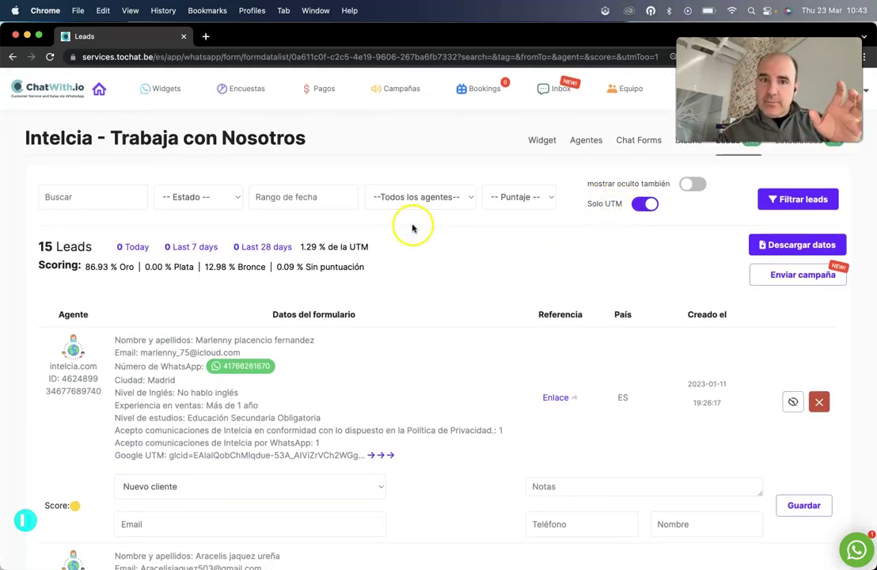
Step: Download the 15 filtered leads as export.csv (8 KB) and reveal it in Finder's Downloads folder
{"action": "triple_click", "coordinate": [45, 248]}
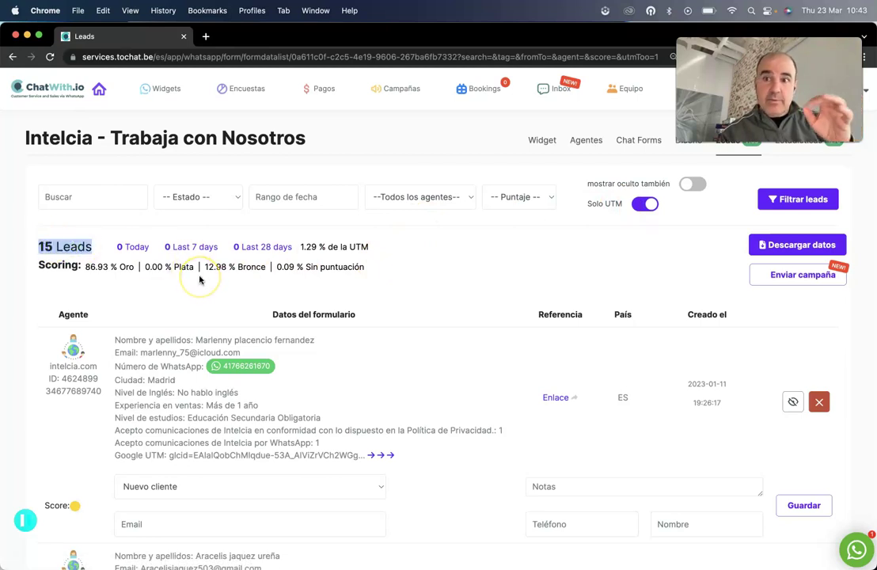
{"action": "left_click", "coordinate": [791, 247]}
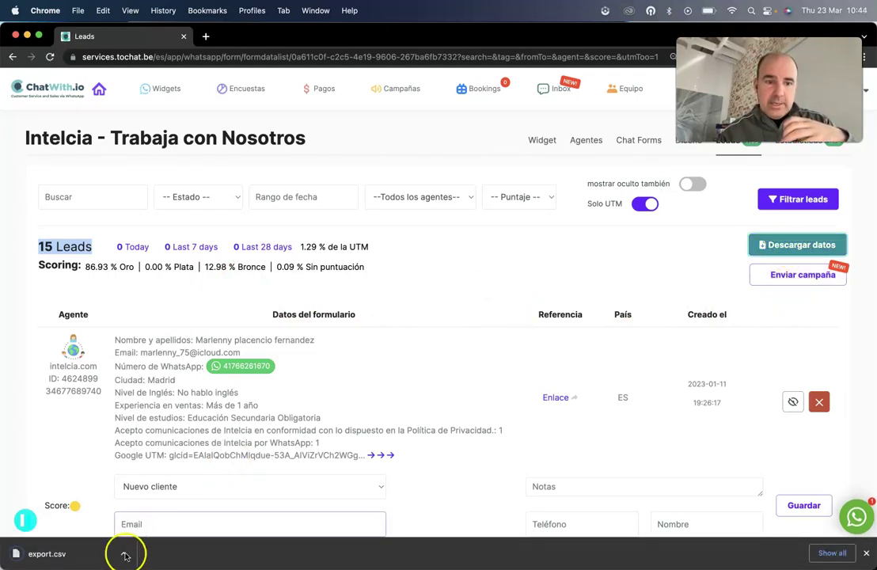
{"action": "left_click", "coordinate": [122, 553]}
{"action": "left_click", "coordinate": [158, 537]}
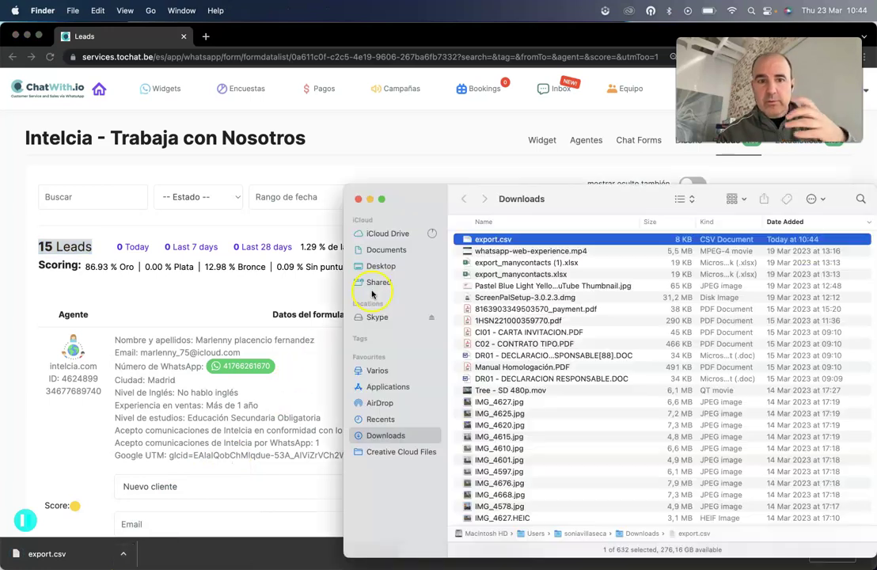
Step: Quick Look export.csv across all its columns of lead form data, then return to the leads page
{"action": "key", "text": "space"}
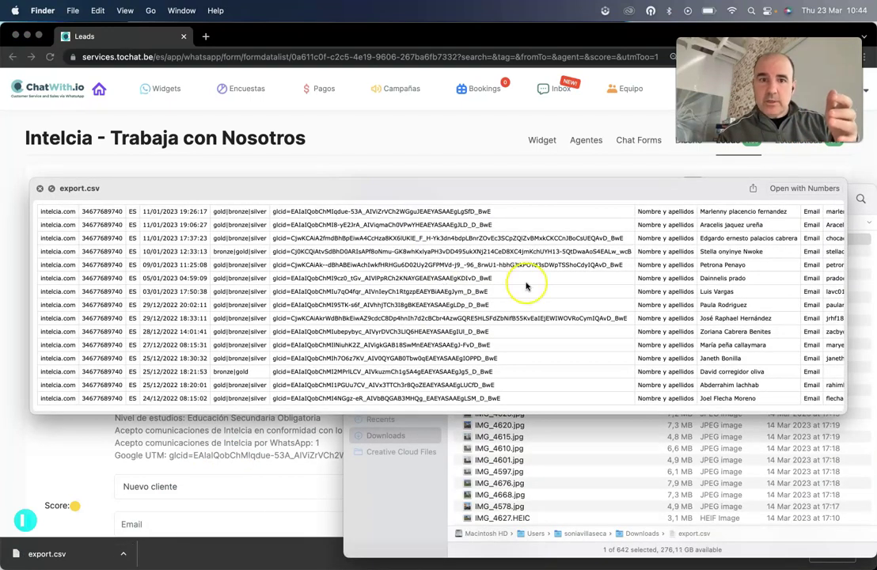
{"action": "scroll", "coordinate": [527, 285], "scroll_direction": "right", "scroll_amount": 10}
{"action": "scroll", "coordinate": [527, 285], "scroll_direction": "right", "scroll_amount": 10}
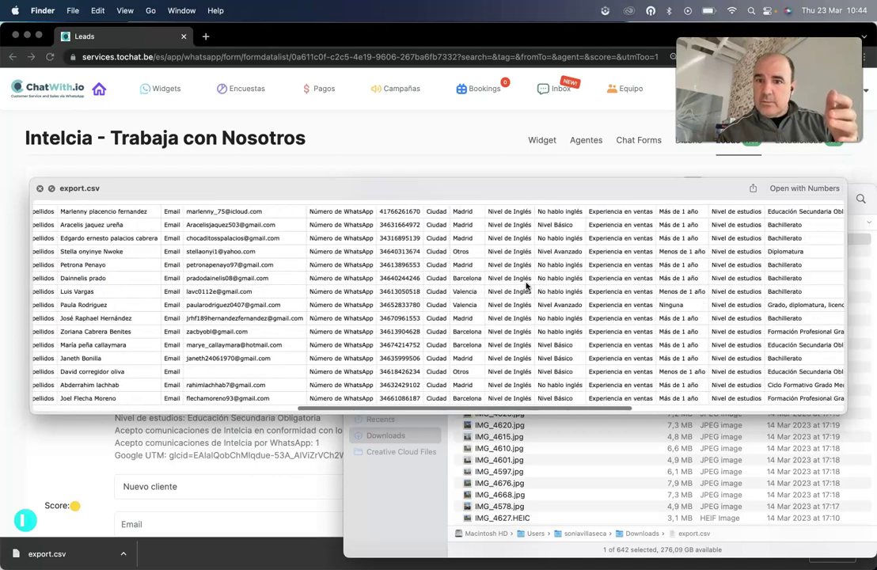
{"action": "scroll", "coordinate": [527, 286], "scroll_direction": "right", "scroll_amount": 5}
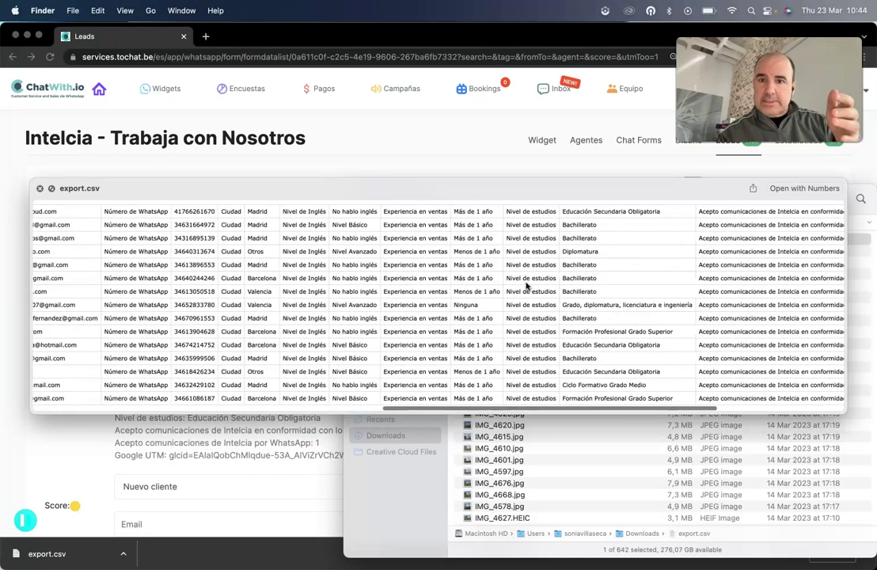
{"action": "scroll", "coordinate": [526, 285], "scroll_direction": "left", "scroll_amount": 15}
{"action": "scroll", "coordinate": [526, 286], "scroll_direction": "left", "scroll_amount": 10}
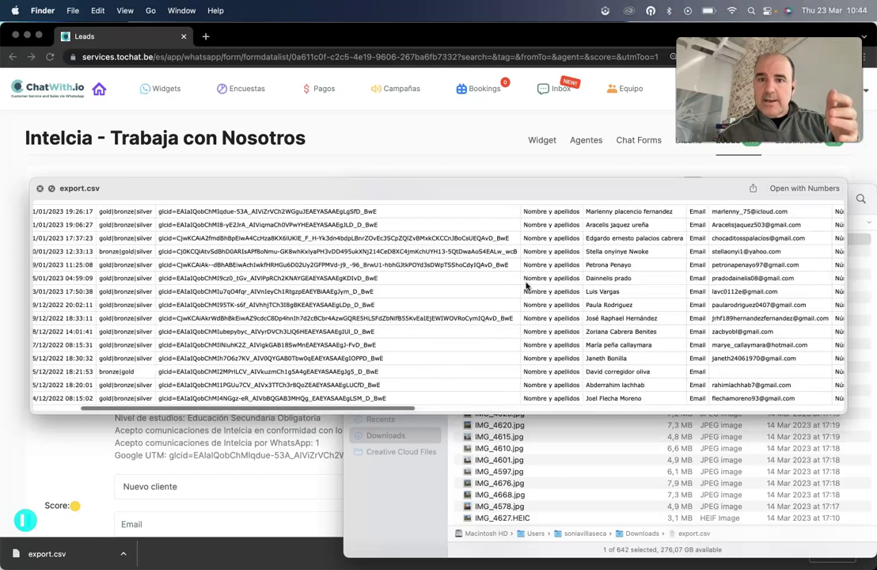
{"action": "key", "text": "space"}
{"action": "left_click", "coordinate": [520, 184]}
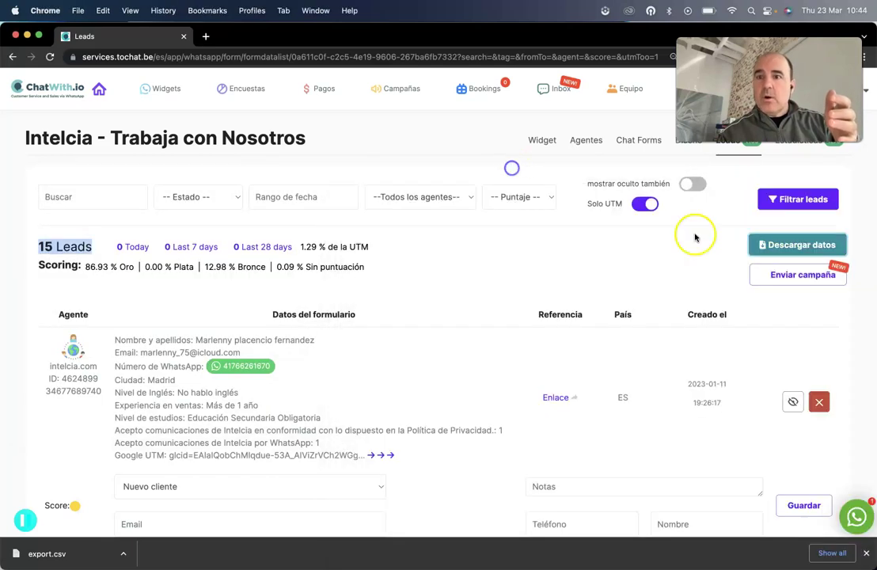
{"action": "left_click", "coordinate": [784, 275]}
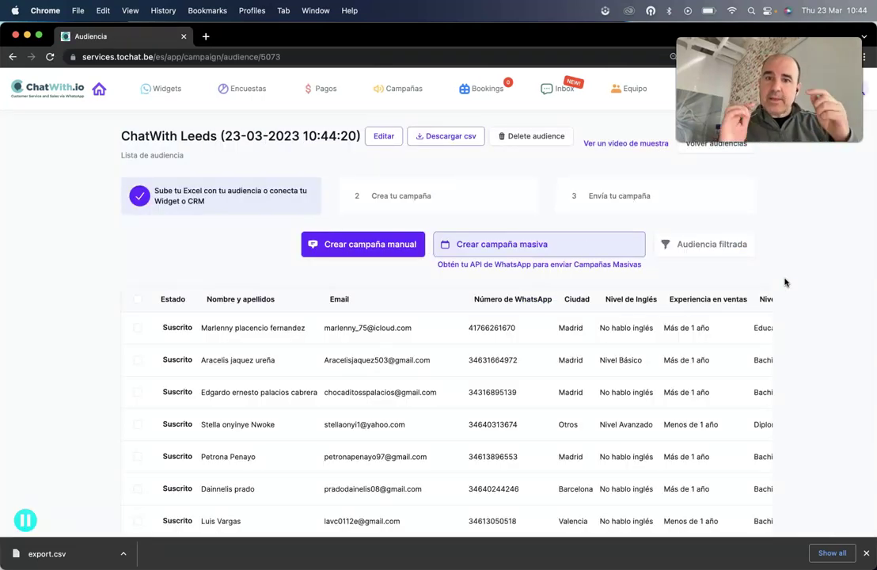
{"action": "scroll", "coordinate": [656, 371], "scroll_direction": "down", "scroll_amount": 10}
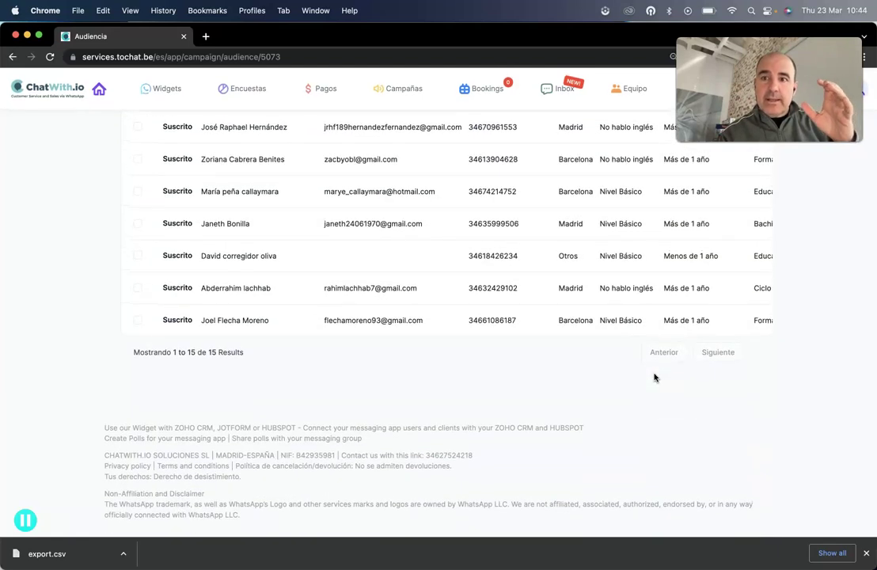
{"action": "scroll", "coordinate": [655, 377], "scroll_direction": "up", "scroll_amount": 5}
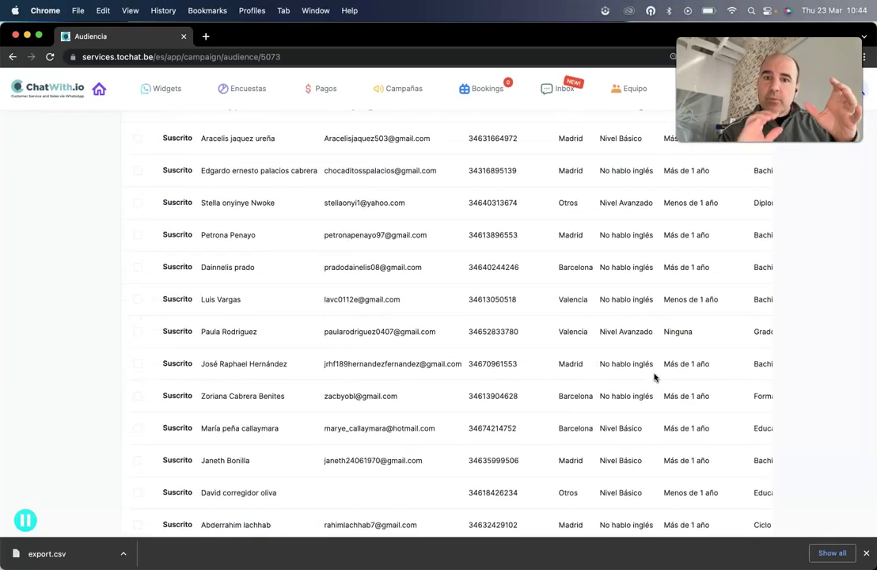
{"action": "scroll", "coordinate": [655, 377], "scroll_direction": "up", "scroll_amount": 5}
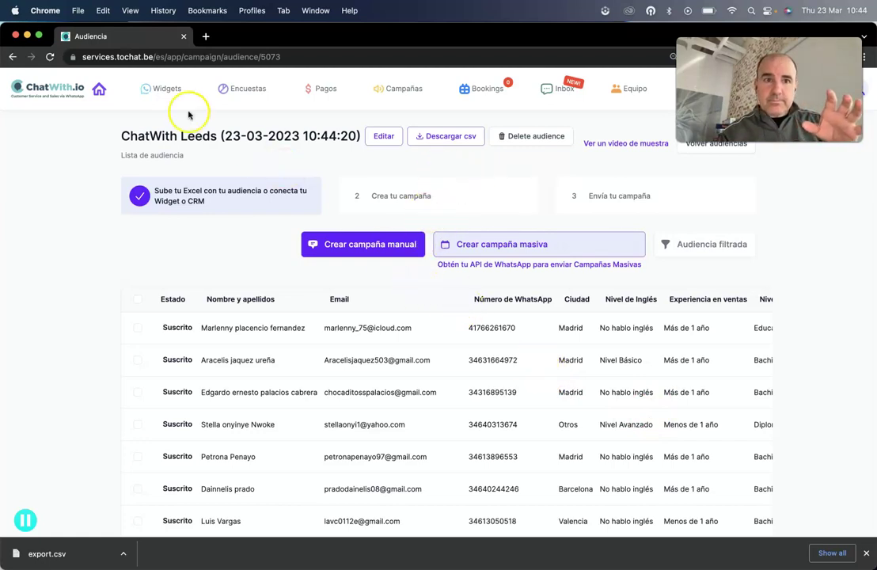
Step: Open the Intelcia - Trabaja con Nosotros widget editor and browse its chat form in the live preview
{"action": "mouse_move", "coordinate": [167, 90]}
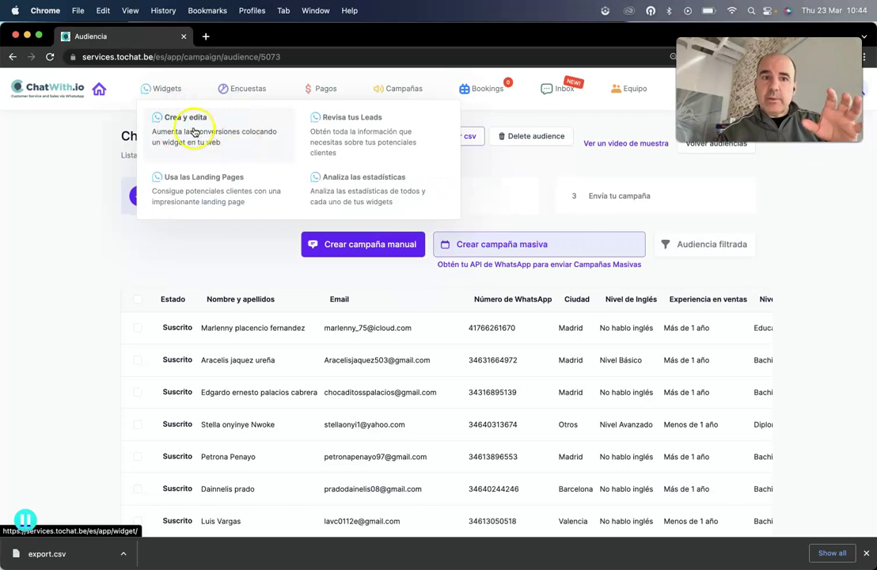
{"action": "left_click", "coordinate": [188, 120]}
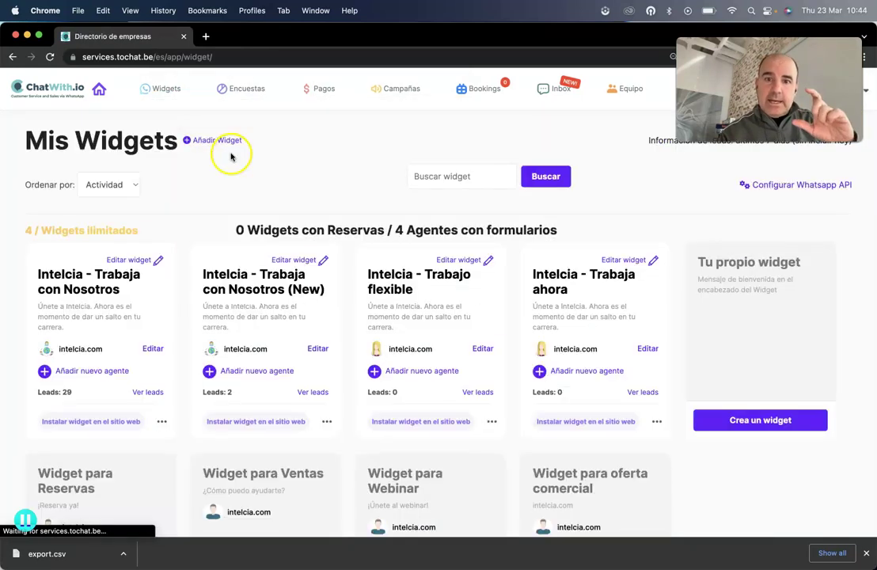
{"action": "left_click", "coordinate": [84, 277]}
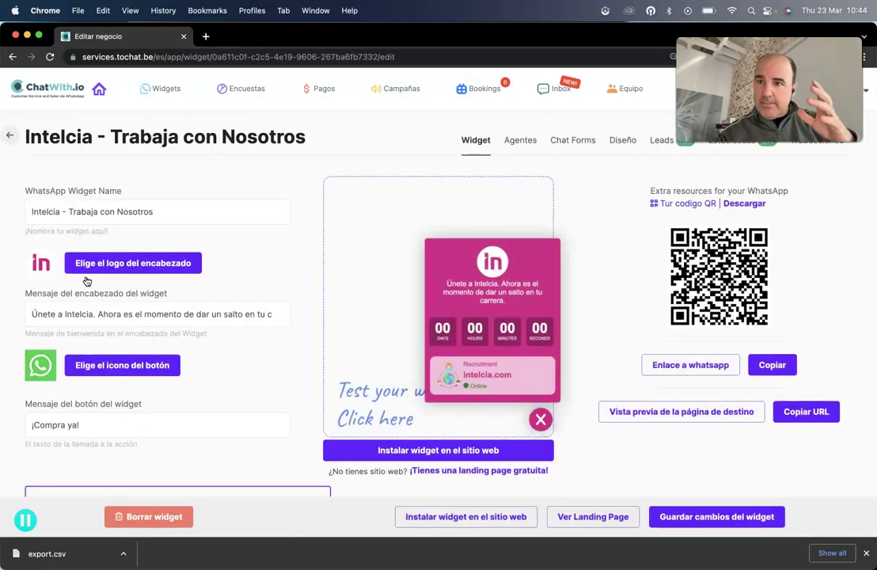
{"action": "left_click", "coordinate": [464, 377]}
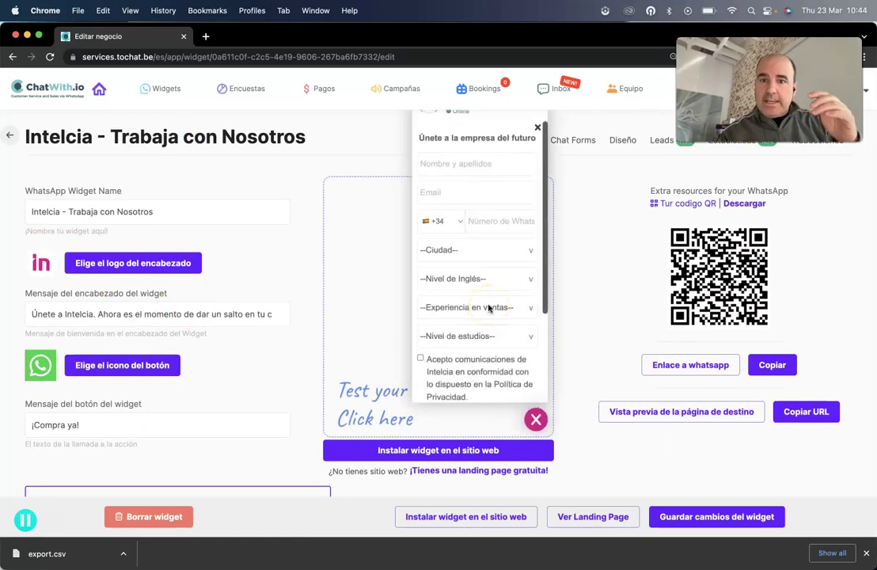
{"action": "scroll", "coordinate": [489, 308], "scroll_direction": "down", "scroll_amount": 4}
{"action": "scroll", "coordinate": [489, 308], "scroll_direction": "up", "scroll_amount": 5}
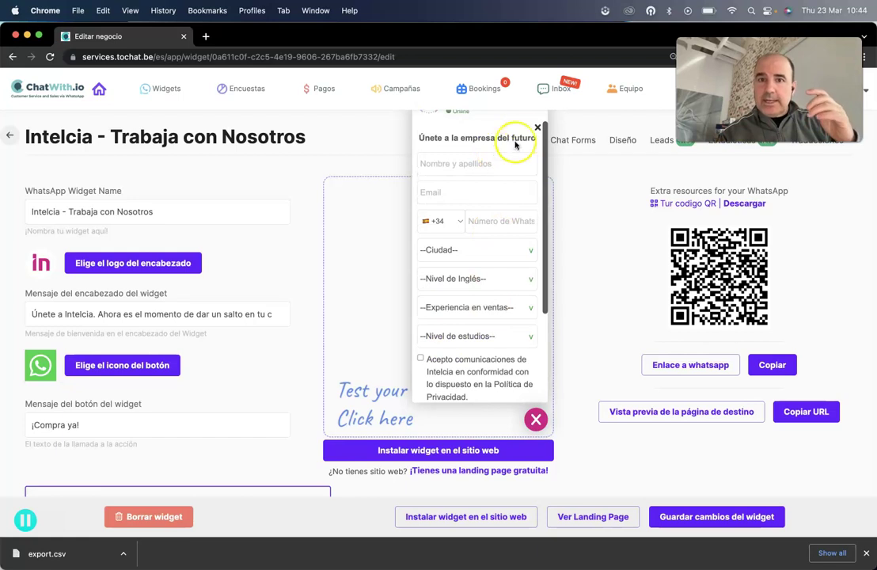
{"action": "left_click", "coordinate": [536, 126]}
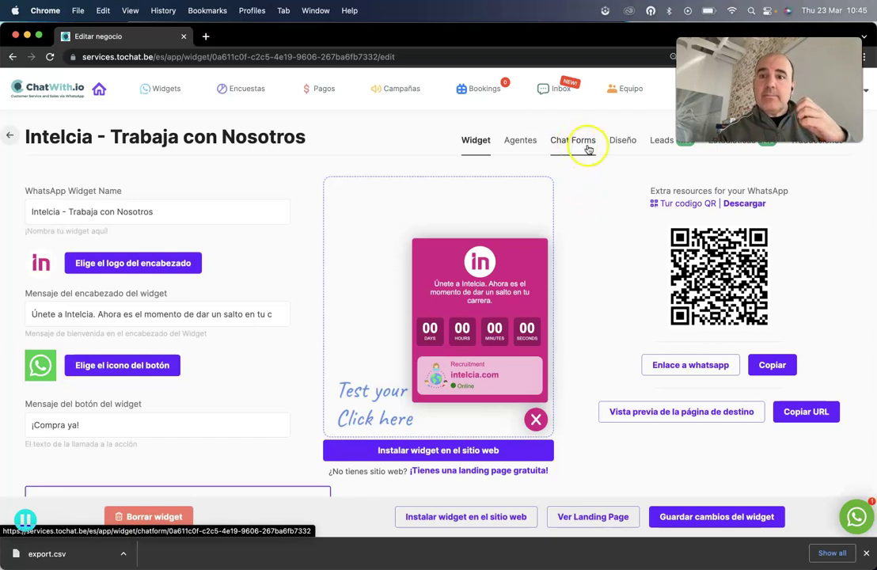
{"action": "left_click", "coordinate": [661, 143]}
{"action": "left_click", "coordinate": [567, 239]}
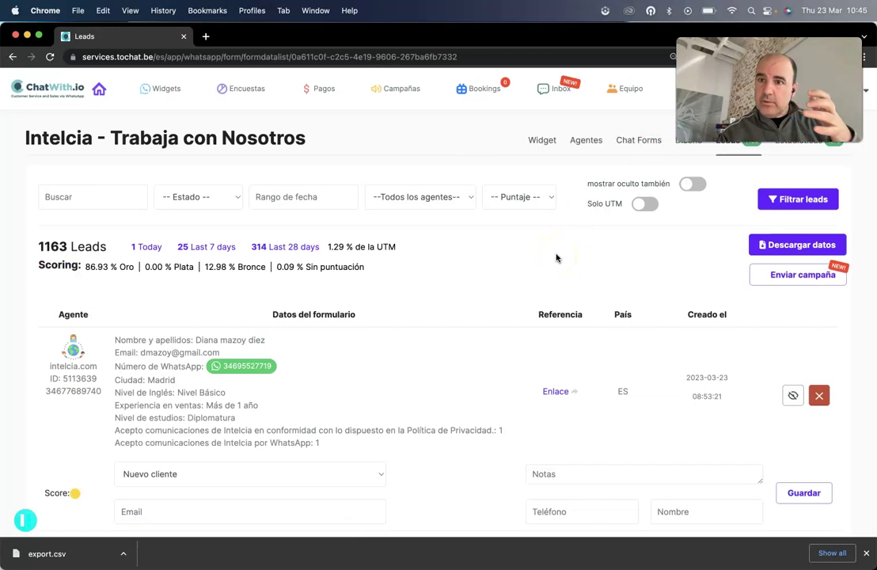
{"action": "left_click", "coordinate": [455, 272]}
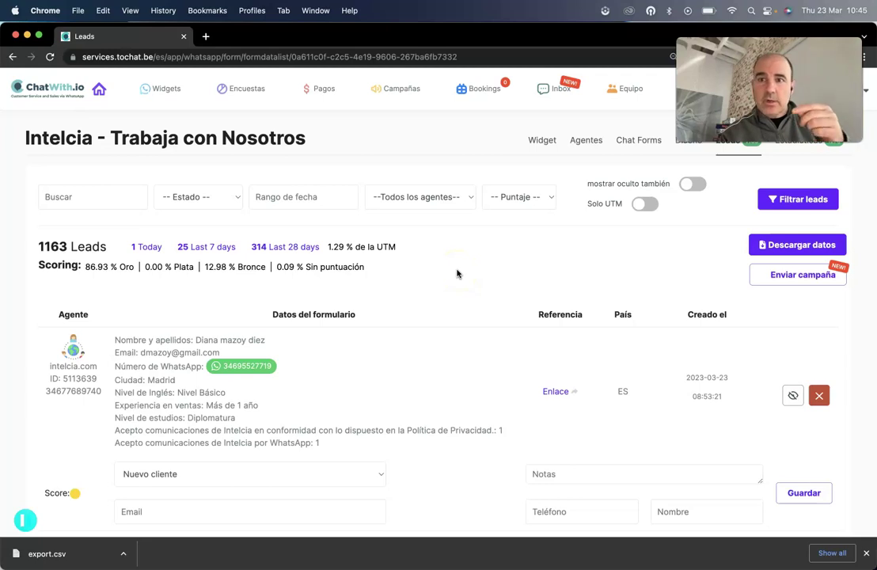
{"action": "scroll", "coordinate": [456, 273], "scroll_direction": "down", "scroll_amount": 3}
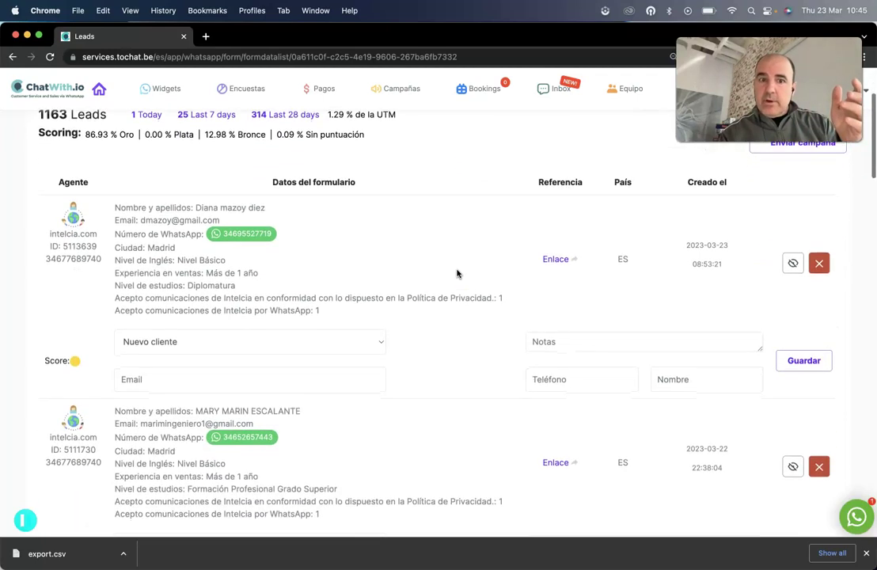
{"action": "scroll", "coordinate": [457, 273], "scroll_direction": "down", "scroll_amount": 5}
{"action": "scroll", "coordinate": [457, 273], "scroll_direction": "up", "scroll_amount": 8}
{"action": "scroll", "coordinate": [456, 273], "scroll_direction": "down", "scroll_amount": 1}
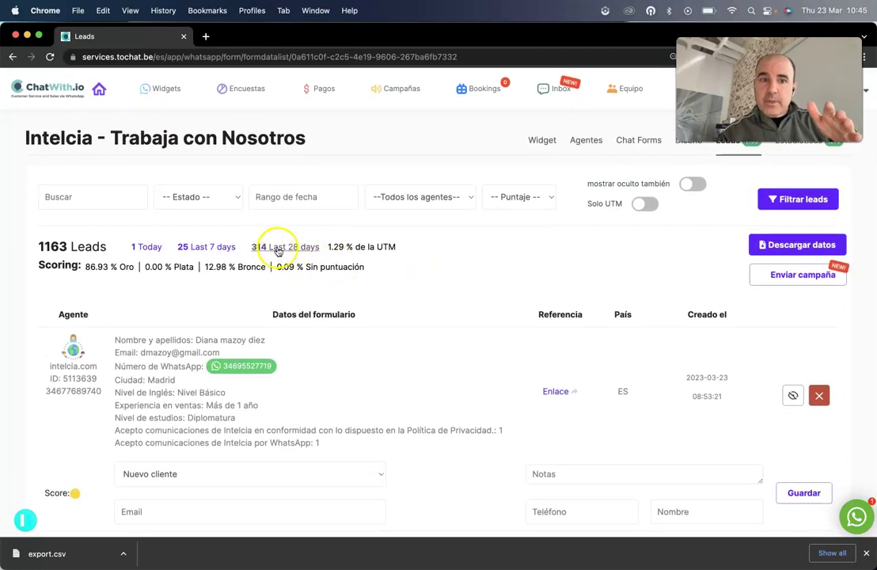
{"action": "left_click_drag", "start_coordinate": [340, 244], "coordinate": [396, 265]}
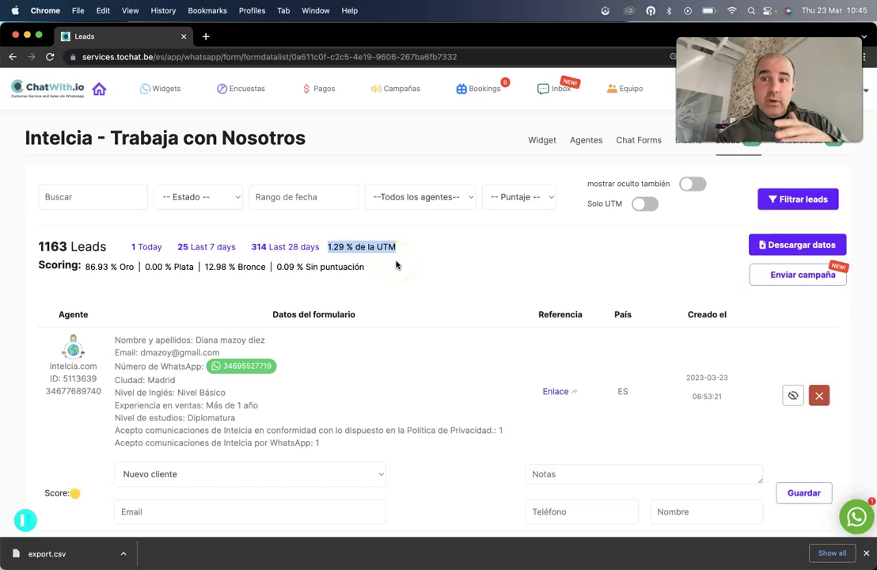
{"action": "left_click_drag", "start_coordinate": [496, 245], "coordinate": [102, 232]}
{"action": "left_click", "coordinate": [349, 247]}
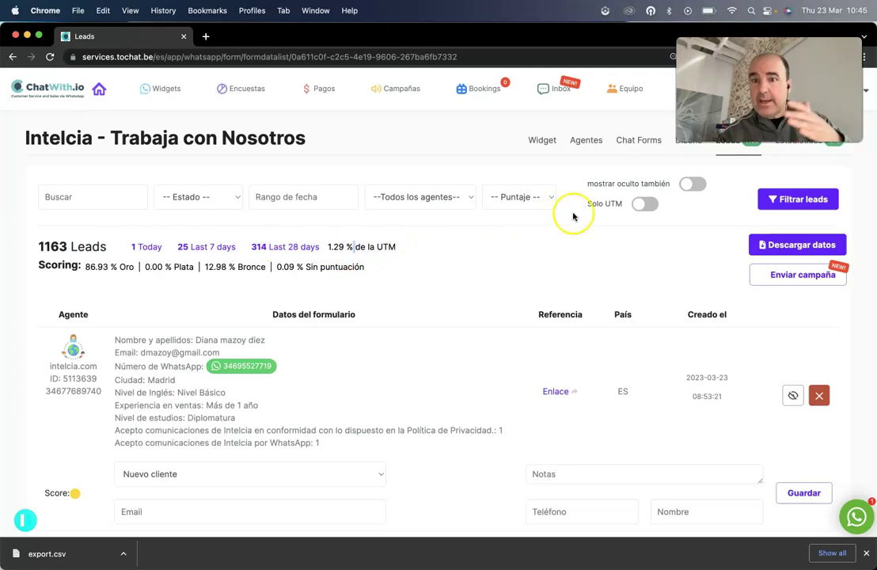
Step: Apply the Solo UTM filter to get 15 leads, then view the Diseño settings with the Light theme
{"action": "left_click", "coordinate": [639, 206]}
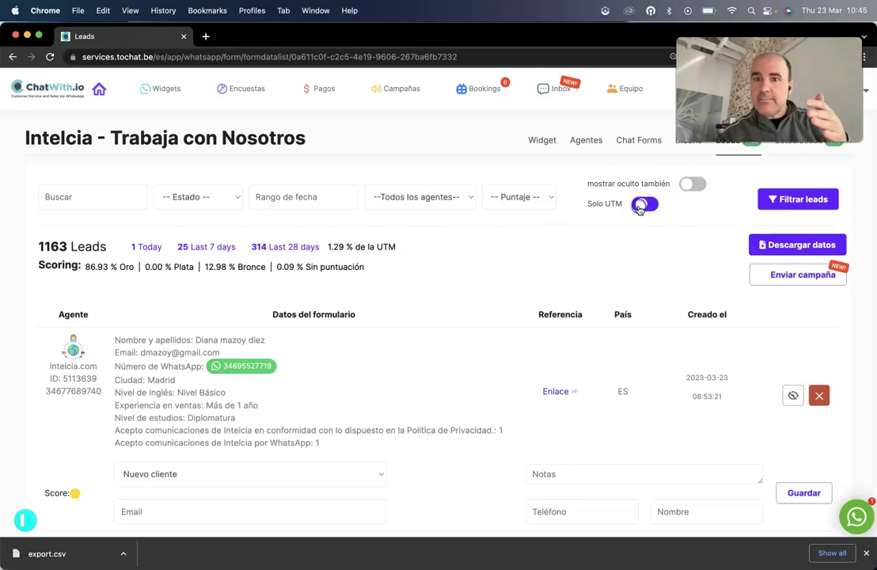
{"action": "left_click", "coordinate": [783, 200]}
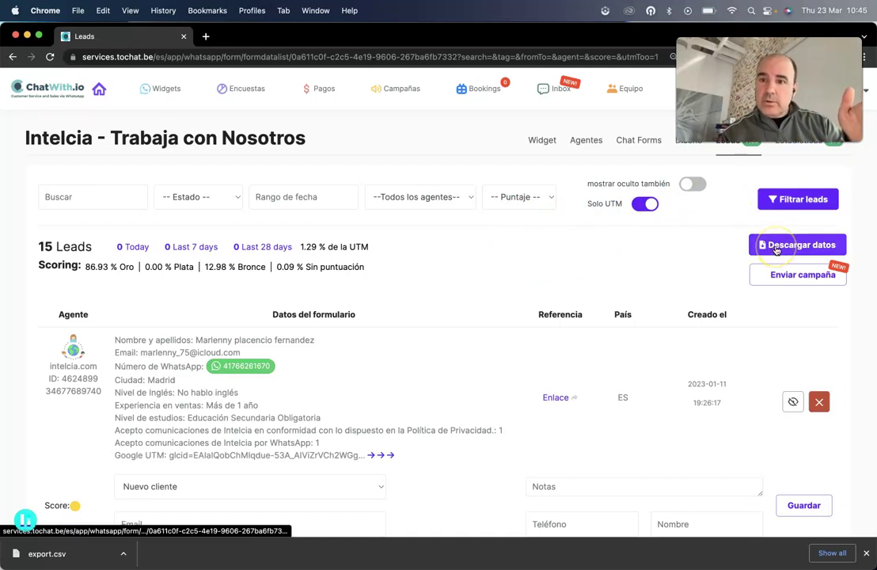
{"action": "left_click", "coordinate": [782, 283]}
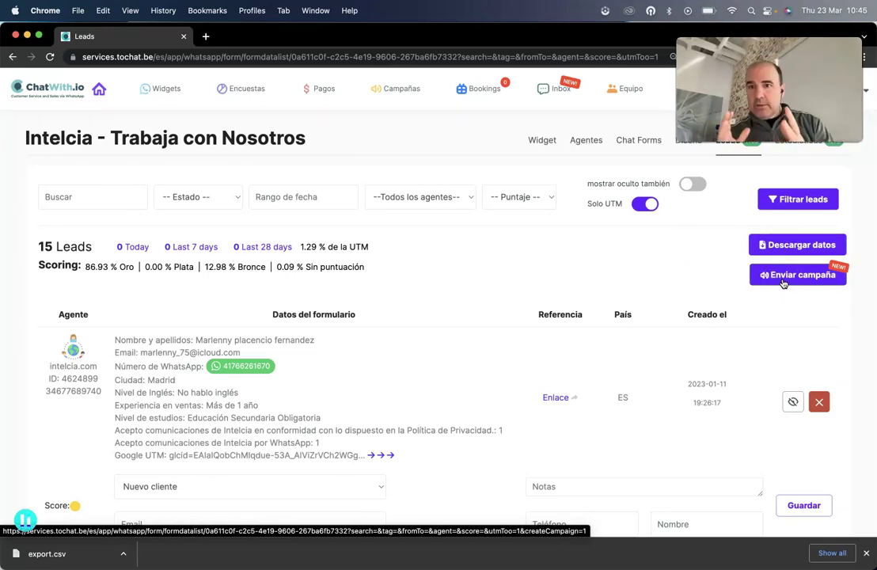
{"action": "left_click", "coordinate": [689, 150]}
Step: Open the Página de destino settings and launch the landing page's short URL in a second tab
{"action": "left_click", "coordinate": [339, 182]}
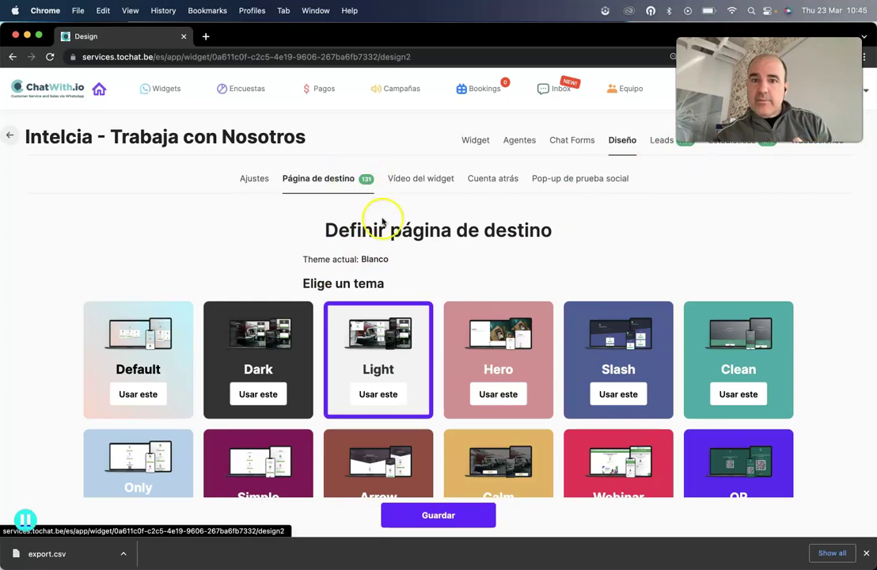
{"action": "scroll", "coordinate": [73, 266], "scroll_direction": "down", "scroll_amount": 20}
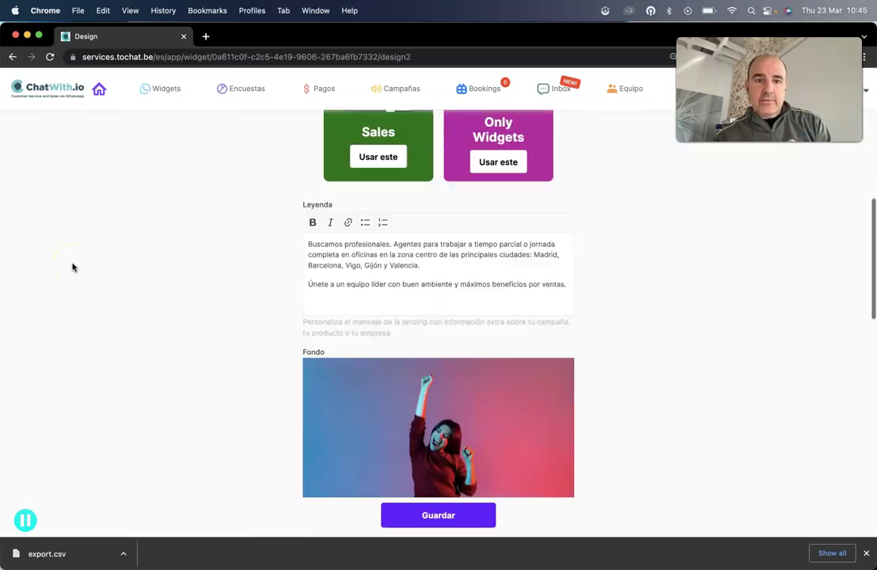
{"action": "left_click", "coordinate": [377, 354]}
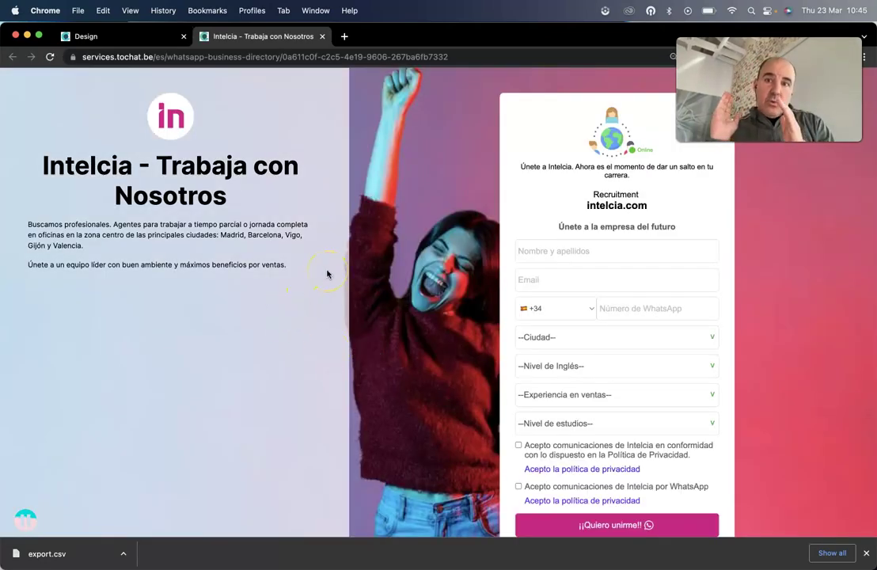
{"action": "left_click", "coordinate": [427, 284]}
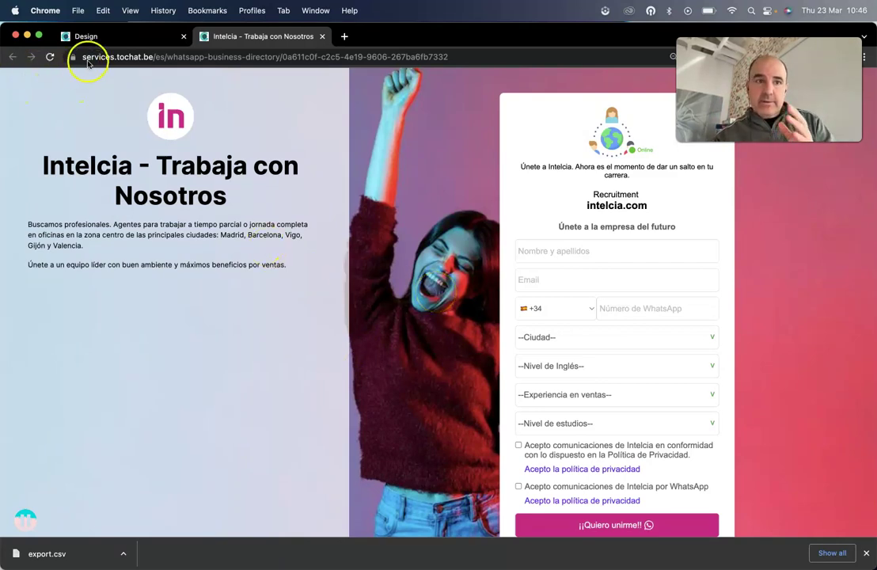
{"action": "left_click", "coordinate": [104, 37]}
{"action": "scroll", "coordinate": [539, 236], "scroll_direction": "up", "scroll_amount": 10}
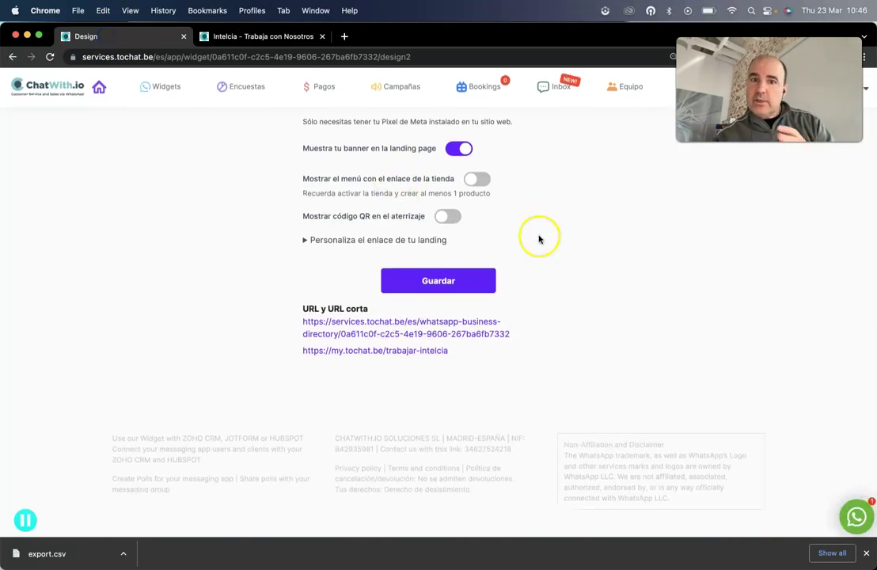
{"action": "scroll", "coordinate": [538, 239], "scroll_direction": "up", "scroll_amount": 10}
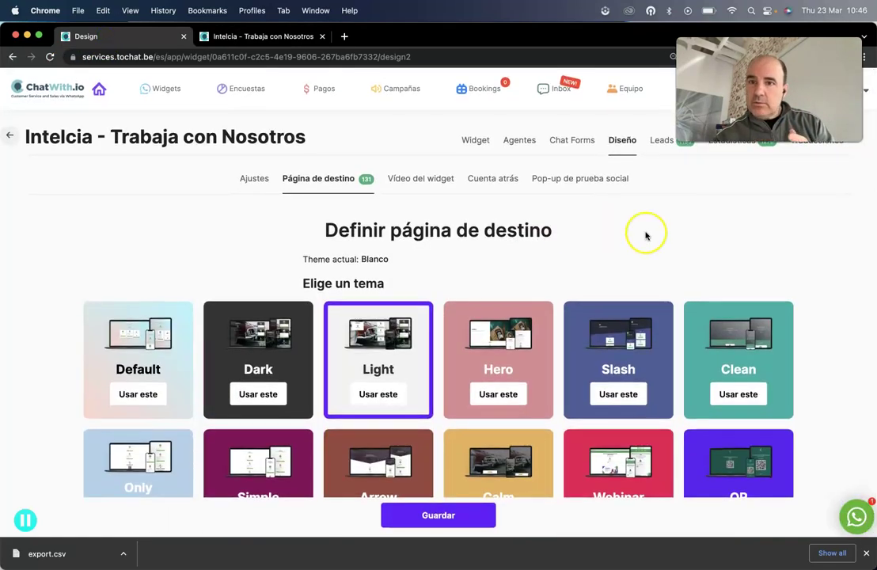
Step: Browse the Estadísticas counters, click chart and Referencias table, then return to the 1163-lead list
{"action": "left_click", "coordinate": [747, 150]}
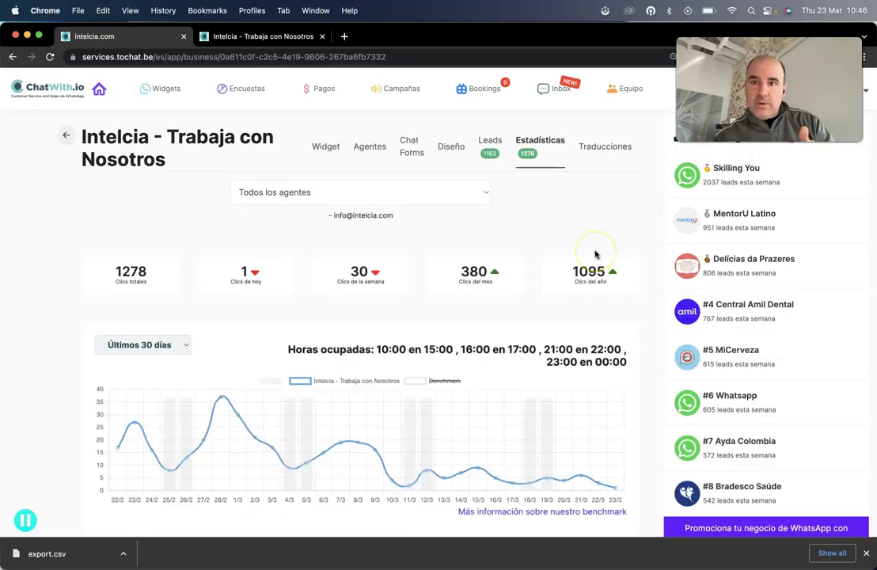
{"action": "scroll", "coordinate": [595, 254], "scroll_direction": "down", "scroll_amount": 10}
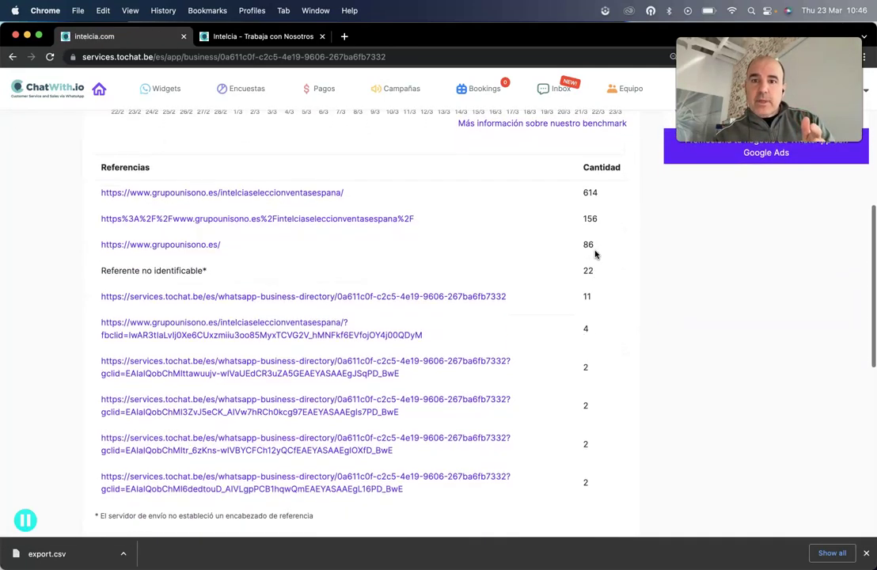
{"action": "scroll", "coordinate": [595, 254], "scroll_direction": "up", "scroll_amount": 10}
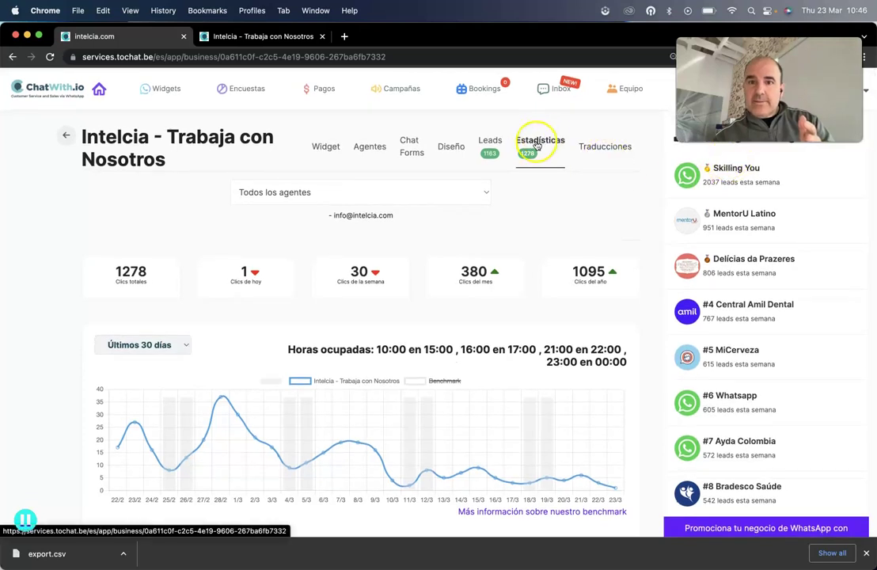
{"action": "scroll", "coordinate": [540, 265], "scroll_direction": "down", "scroll_amount": 5}
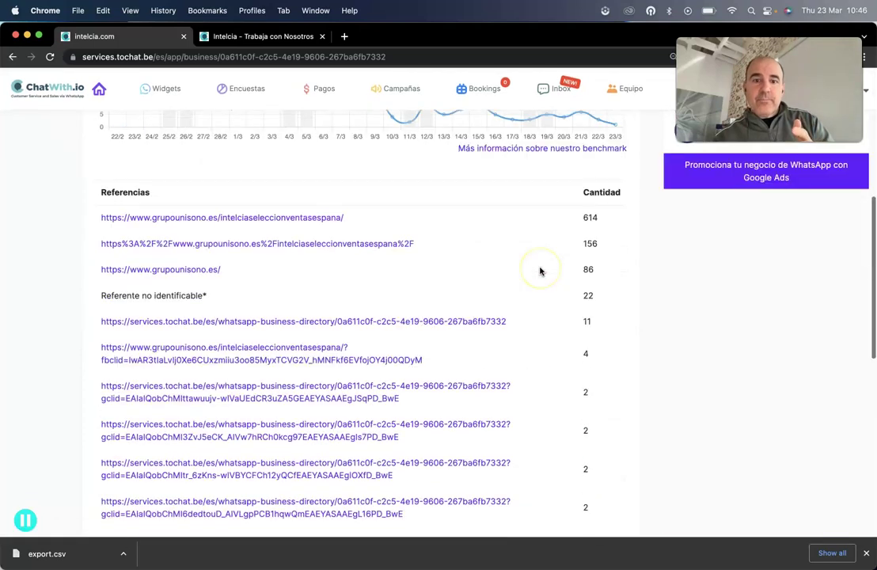
{"action": "scroll", "coordinate": [540, 272], "scroll_direction": "down", "scroll_amount": 2}
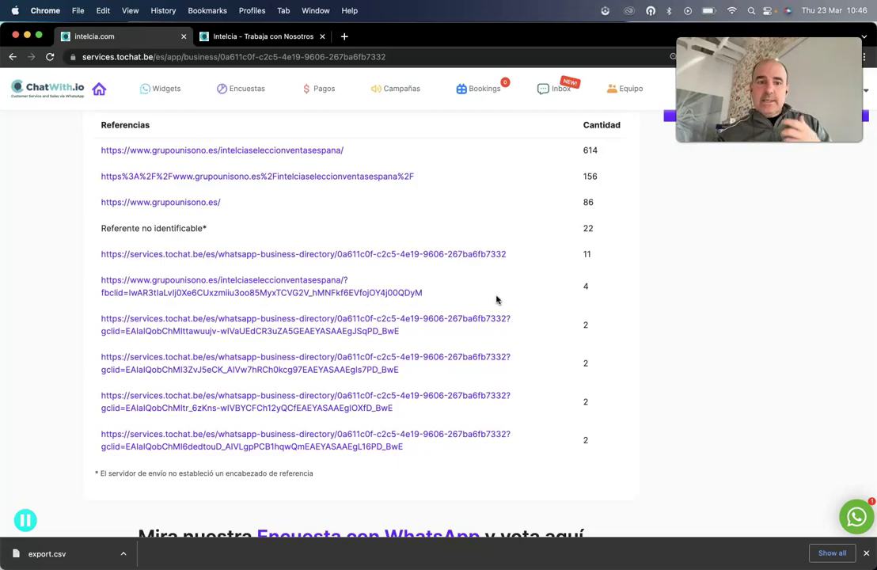
{"action": "scroll", "coordinate": [458, 321], "scroll_direction": "down", "scroll_amount": 3}
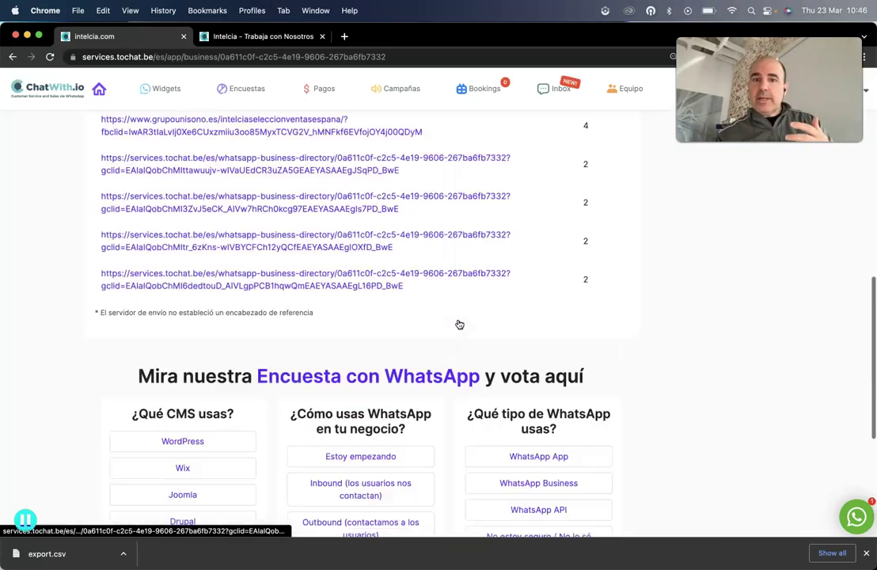
{"action": "scroll", "coordinate": [458, 324], "scroll_direction": "up", "scroll_amount": 10}
{"action": "left_click", "coordinate": [490, 142]}
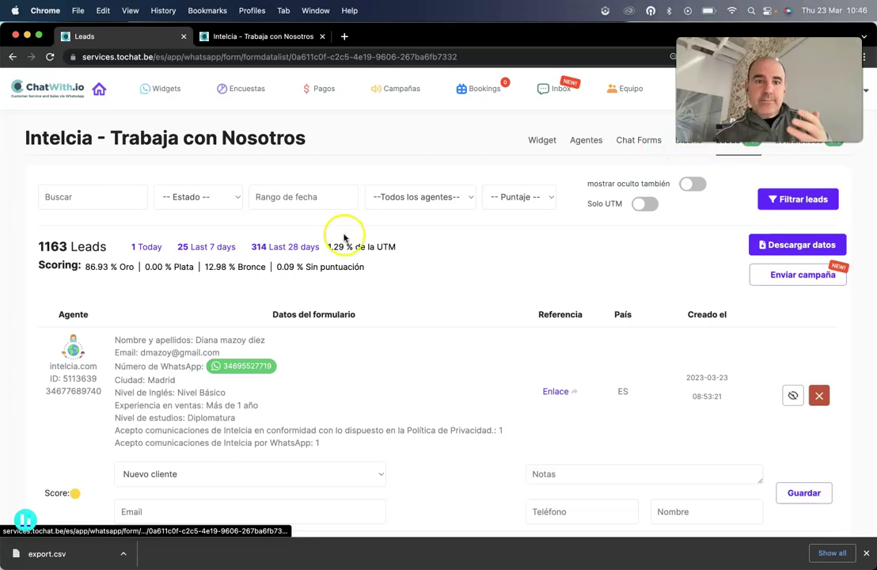
Step: Switch on Solo UTM and set the date range to 02/22/2023 - 03/23/2023
{"action": "left_click", "coordinate": [641, 208]}
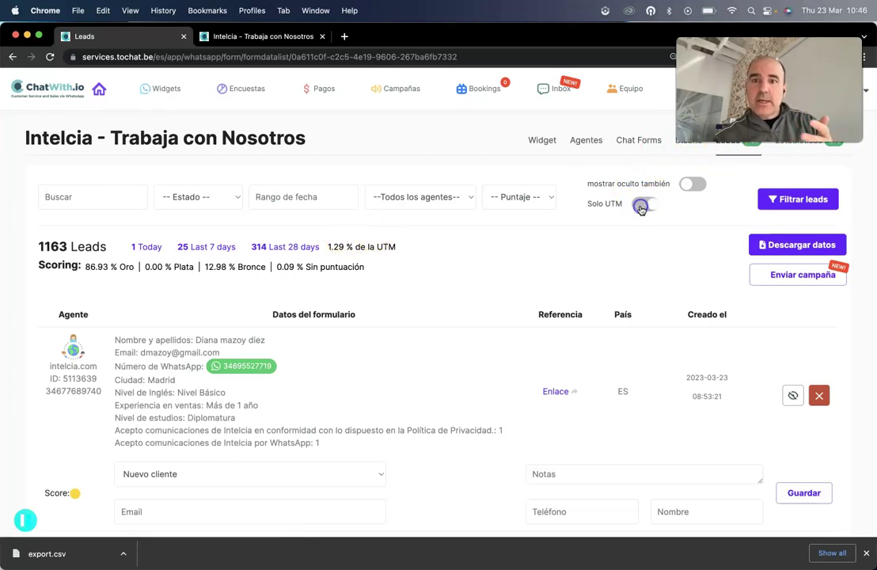
{"action": "left_click", "coordinate": [316, 200]}
{"action": "left_click", "coordinate": [388, 165]}
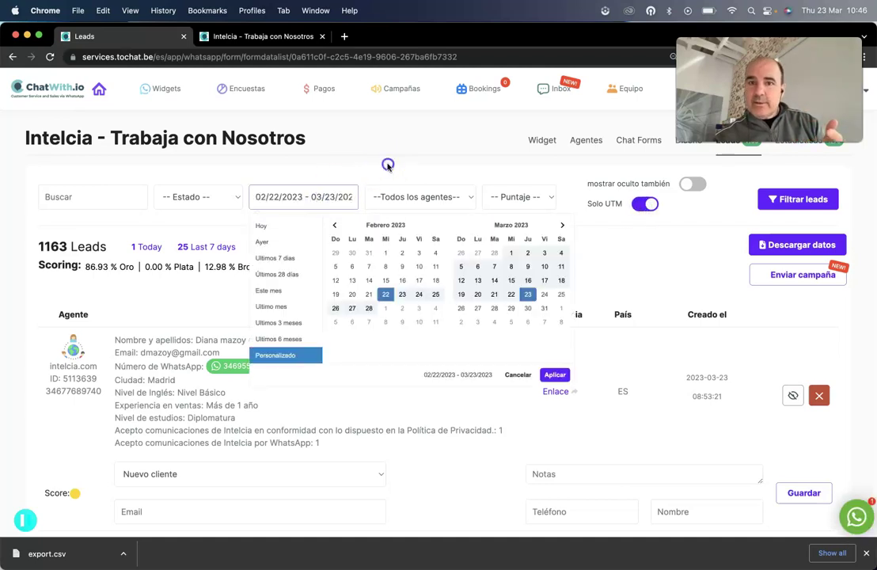
Step: Check the score, status, search and agent filters, leaving them all unchanged
{"action": "left_click", "coordinate": [515, 203]}
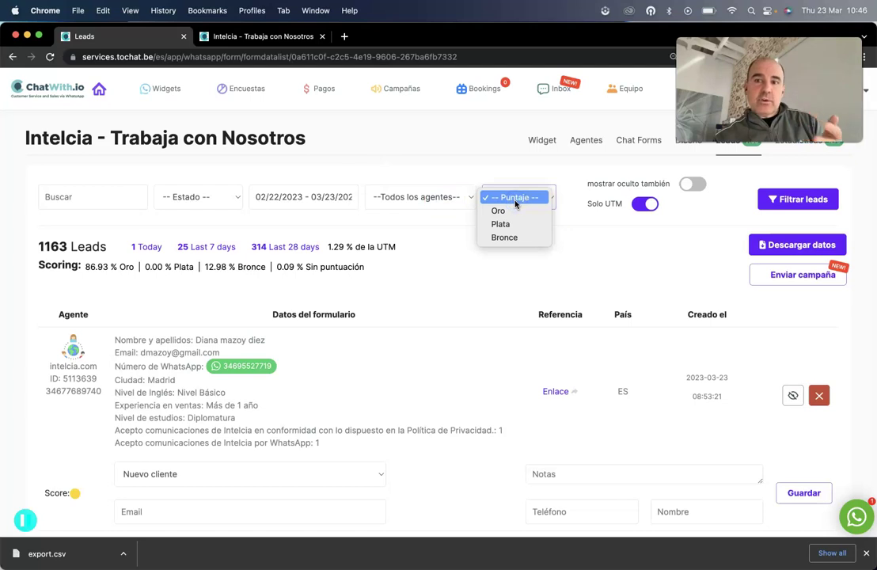
{"action": "left_click", "coordinate": [251, 217]}
{"action": "left_click", "coordinate": [201, 198]}
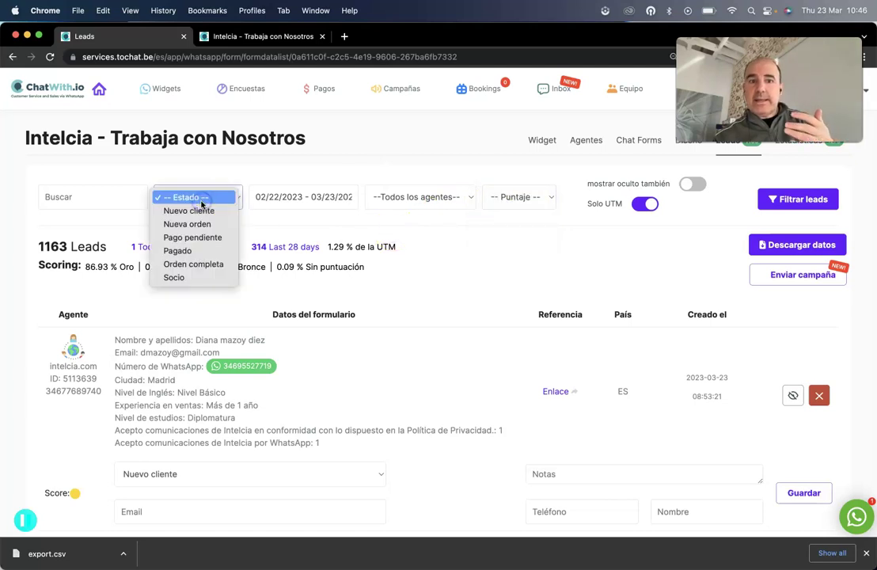
{"action": "left_click", "coordinate": [201, 197]}
{"action": "left_click", "coordinate": [99, 197]}
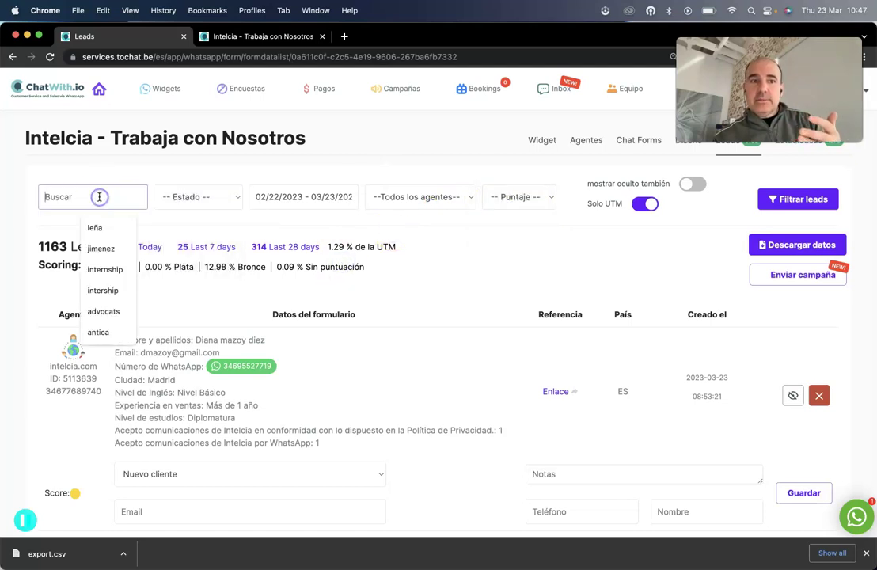
{"action": "left_click", "coordinate": [425, 197]}
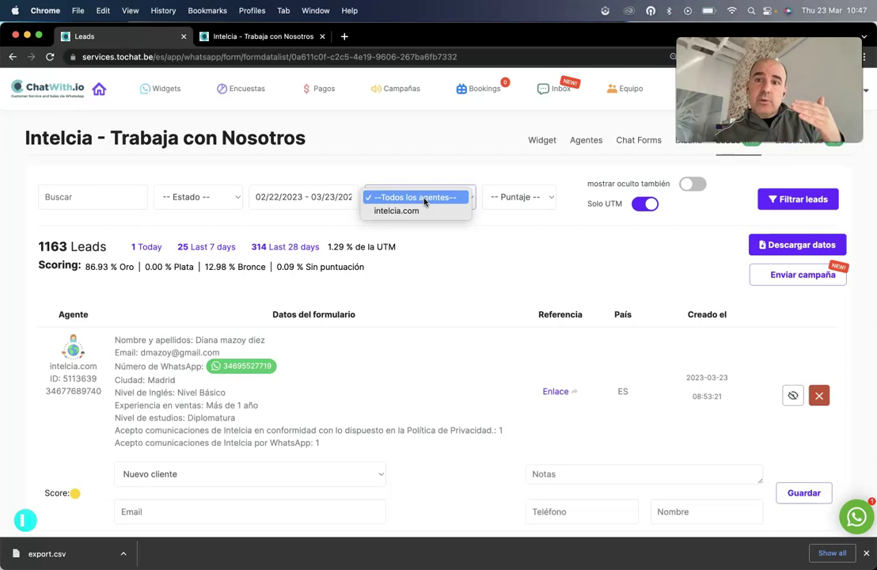
{"action": "left_click", "coordinate": [538, 255]}
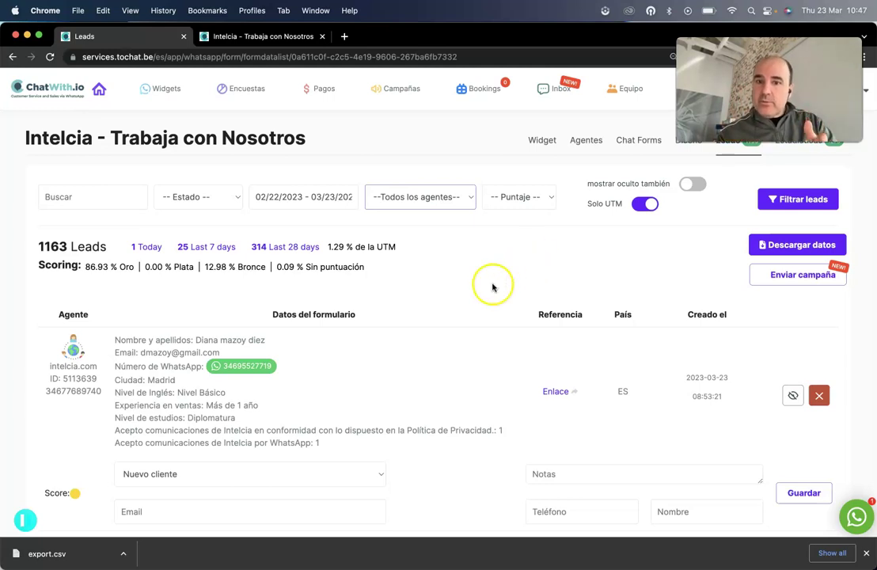
Step: Apply the UTM and date filters (0 leads returned), leave the date range unchanged, and switch Solo UTM off
{"action": "left_click", "coordinate": [811, 200]}
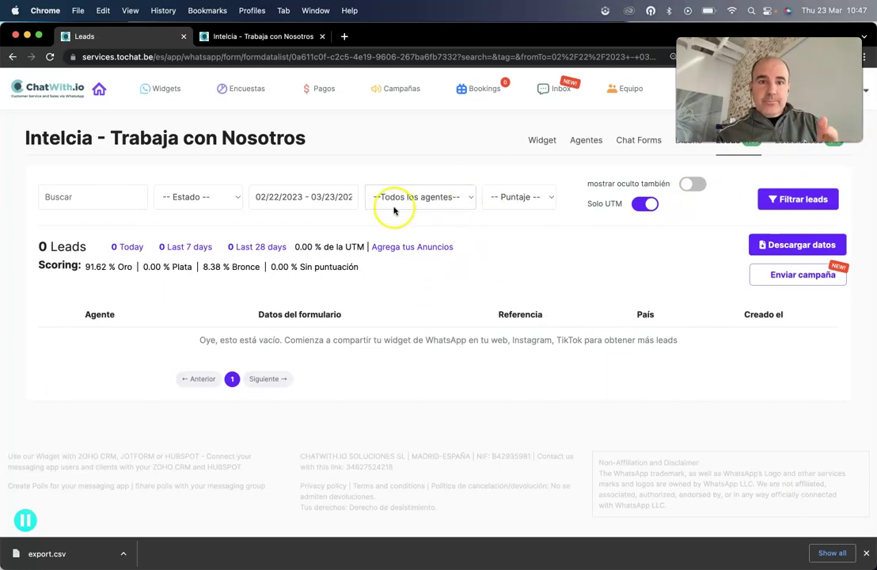
{"action": "left_click", "coordinate": [303, 196]}
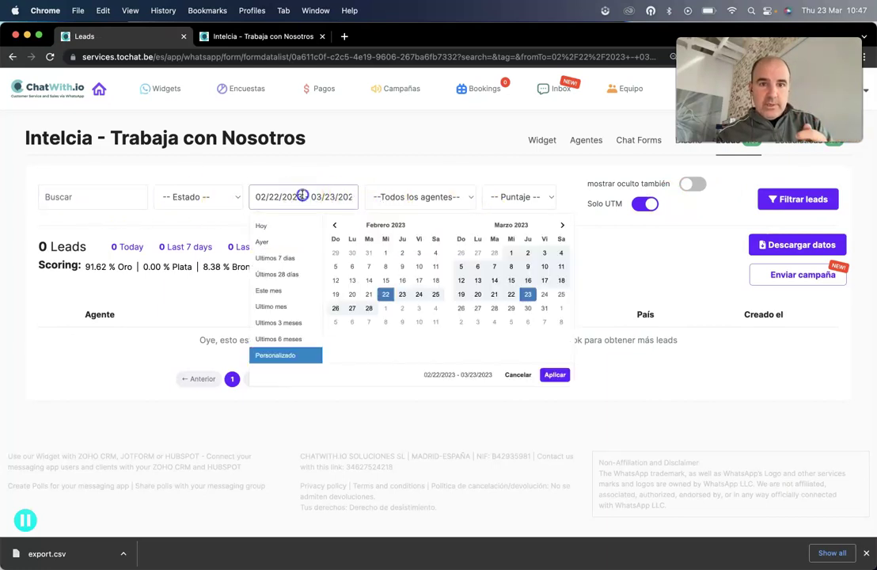
{"action": "left_click", "coordinate": [633, 253]}
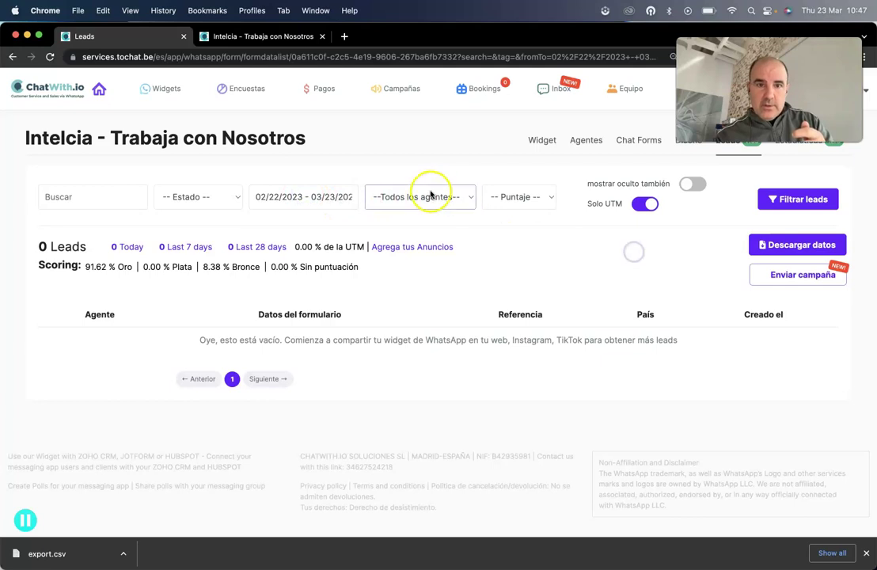
{"action": "left_click", "coordinate": [644, 203]}
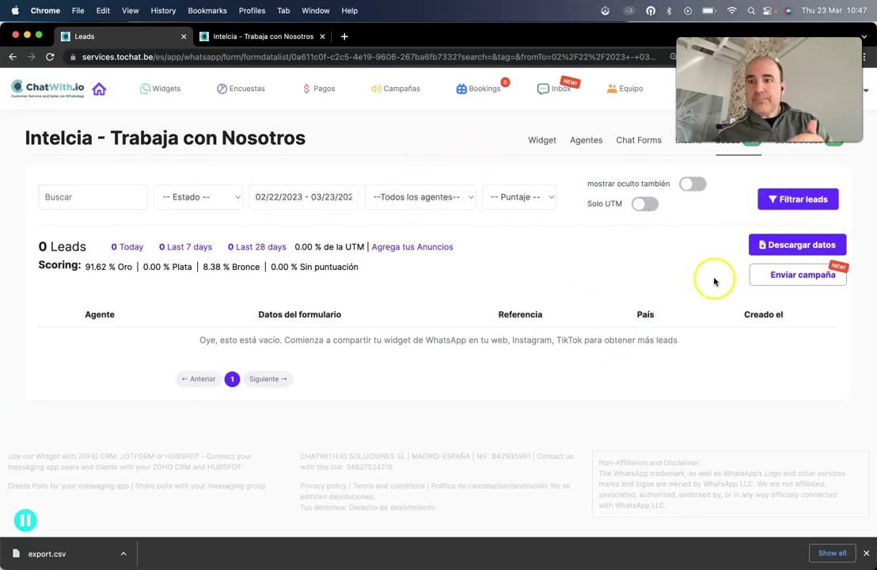